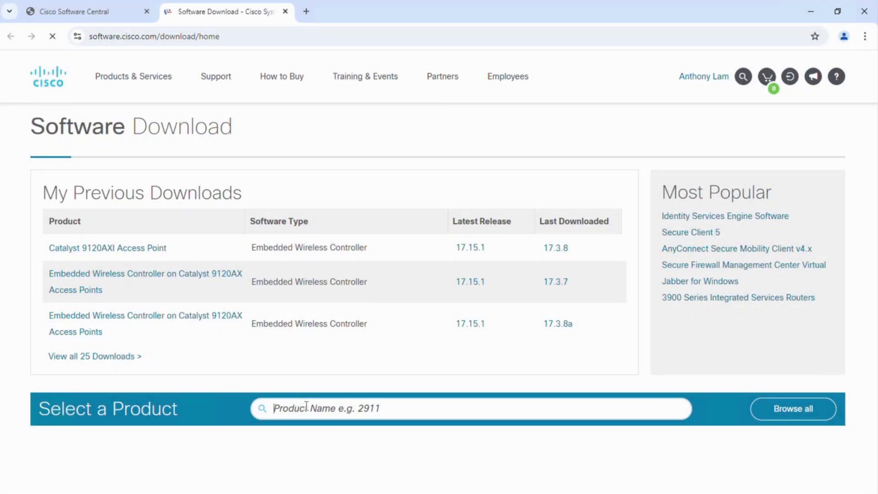
Step: Search 9120 and pick Catalyst 9120AXE Access Point > Embedded Wireless Controller software
text(9120)
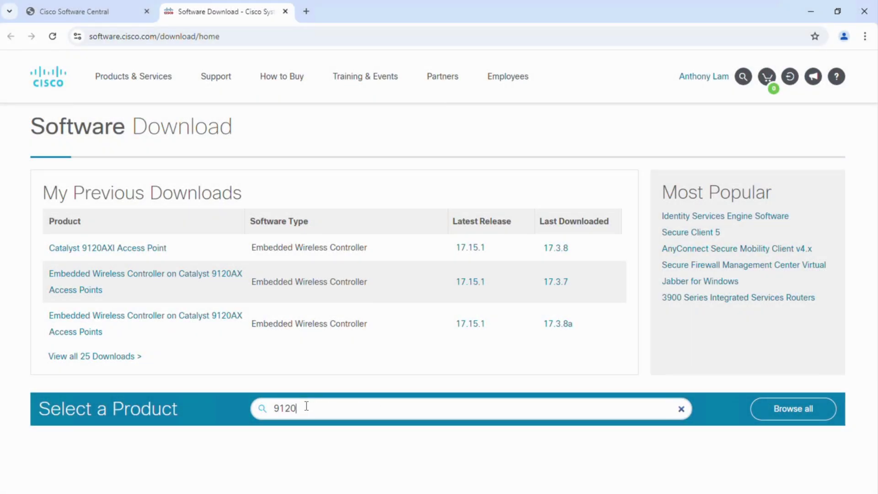
click(327, 430)
scroll(327, 437, down, 1)
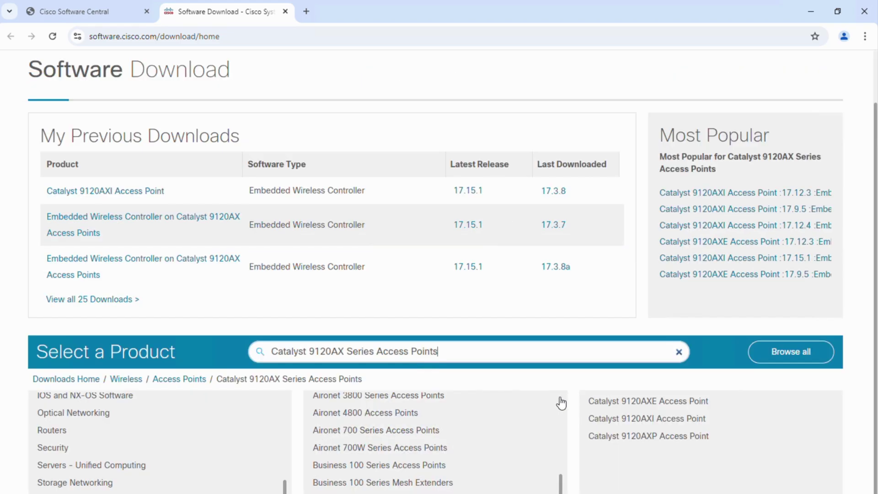
click(608, 402)
click(108, 222)
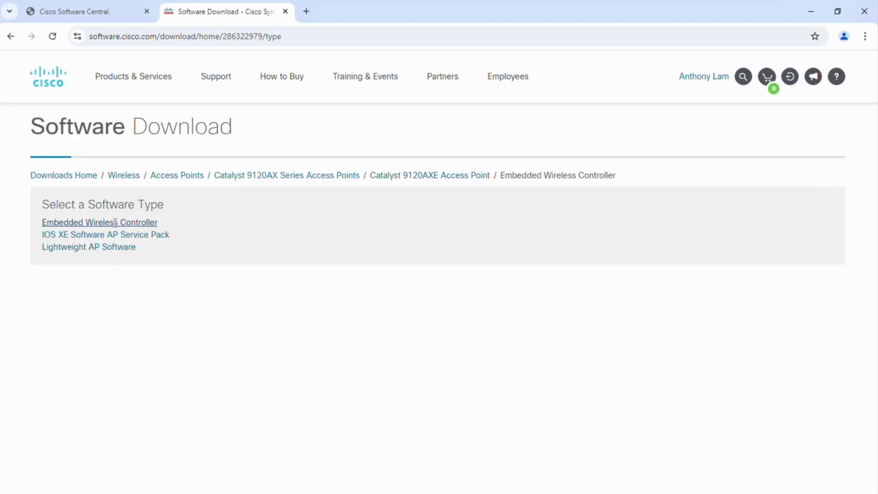
Step: Download C9800-AP-universalk9.17.03.07.zip from release 17.3.7, accepting the general terms
scroll(121, 471, down, 4)
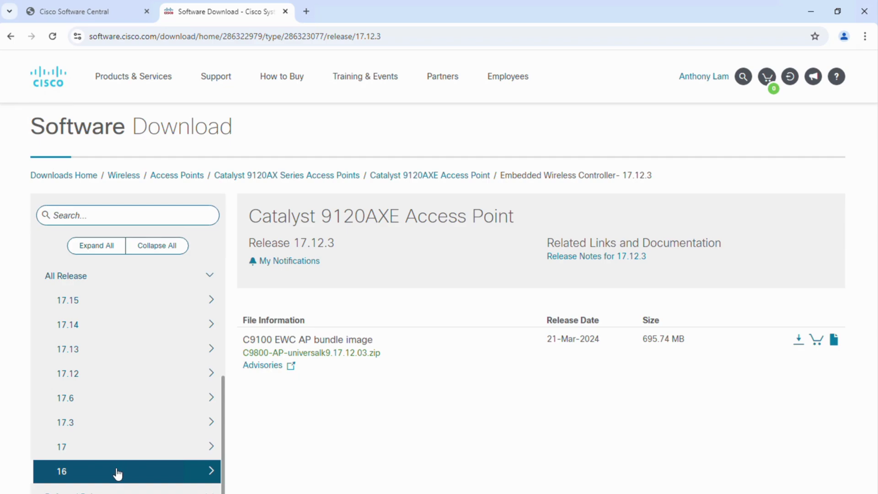
scroll(100, 453, up, 4)
scroll(97, 450, down, 4)
click(97, 460)
scroll(104, 466, down, 7)
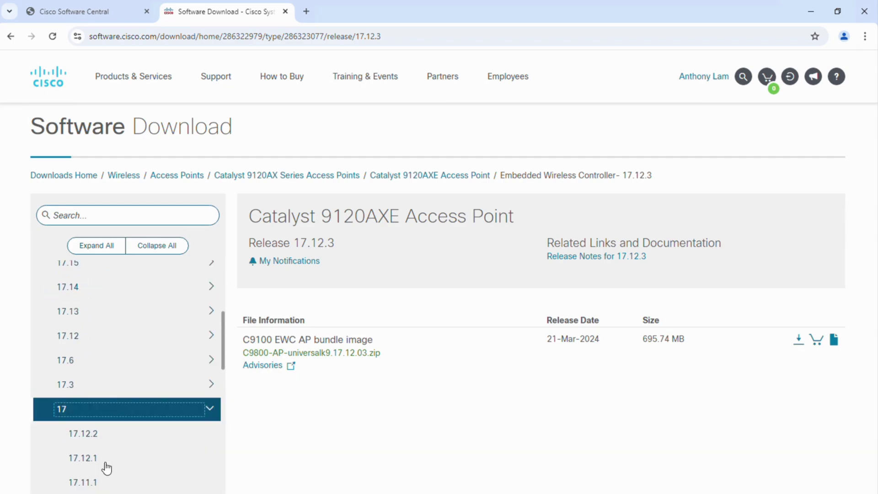
scroll(110, 471, down, 5)
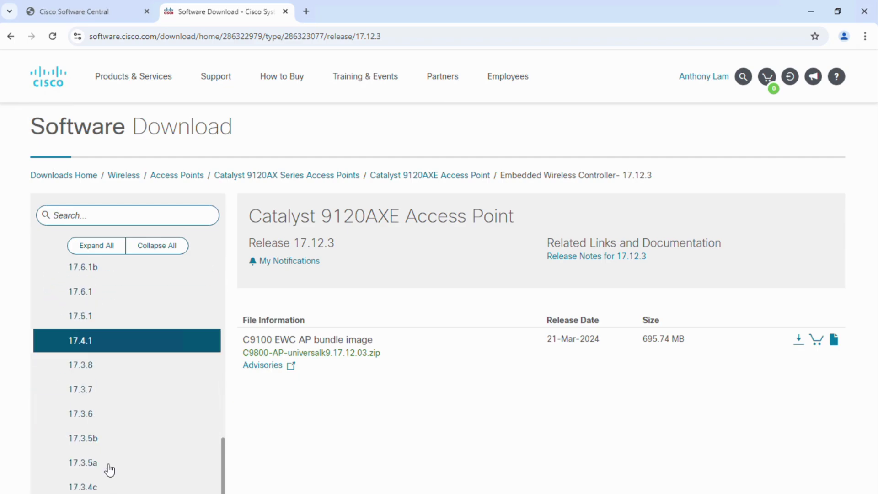
click(104, 392)
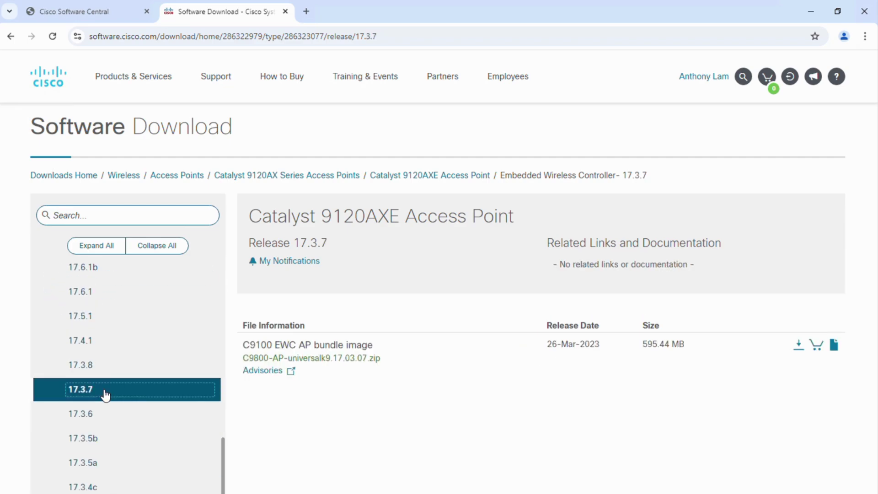
click(798, 345)
click(431, 191)
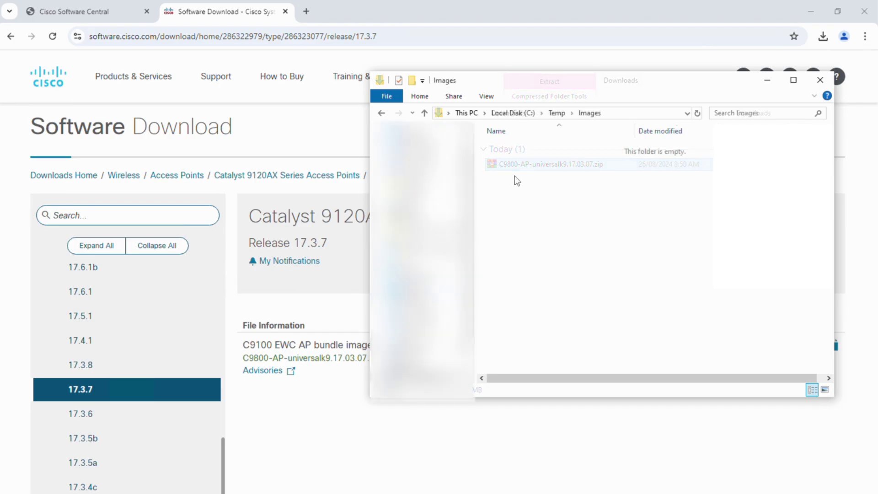
Step: Extract the 17.3.7 AP image zip into C:\Temp\Images and open config.ini from the WlanPoller bundle
right_click(510, 146)
click(540, 198)
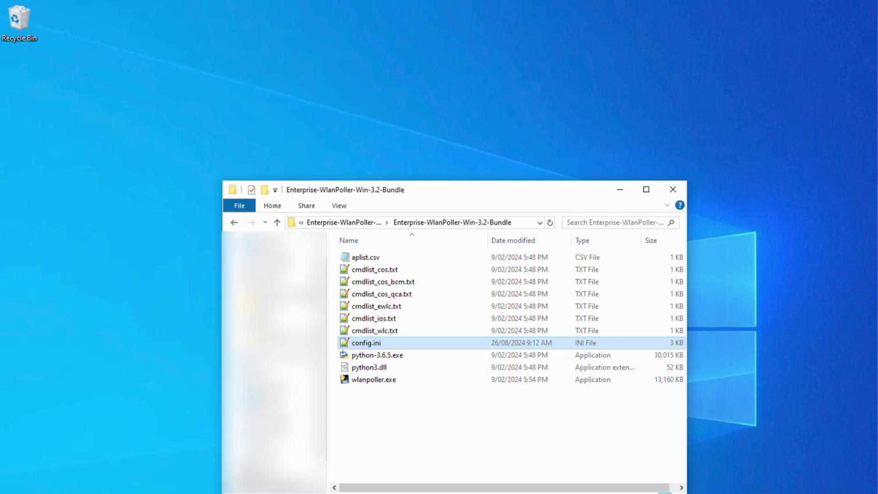
double_click(410, 349)
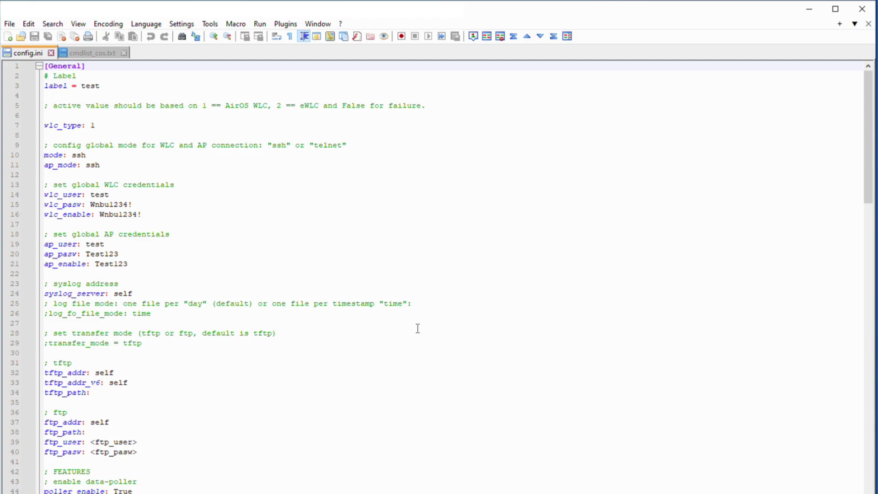
Step: Uncomment ';[AP-CSV]' and ';aplist: aplist.csv' near line 107 and save config.ini
scroll(418, 329, down, 19)
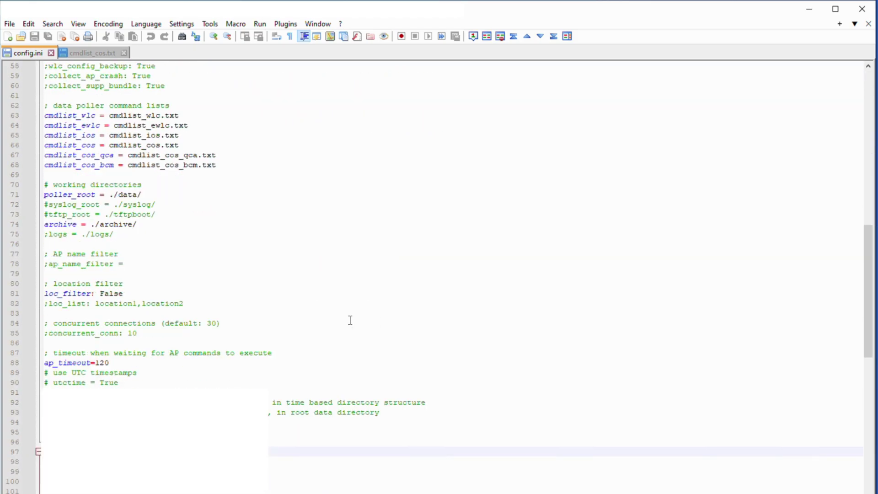
scroll(350, 320, down, 1)
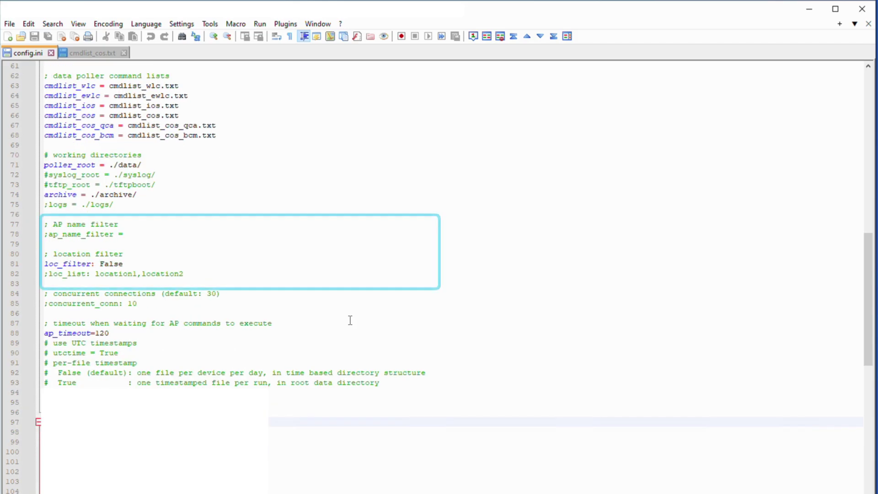
scroll(351, 320, down, 6)
scroll(351, 320, down, 1)
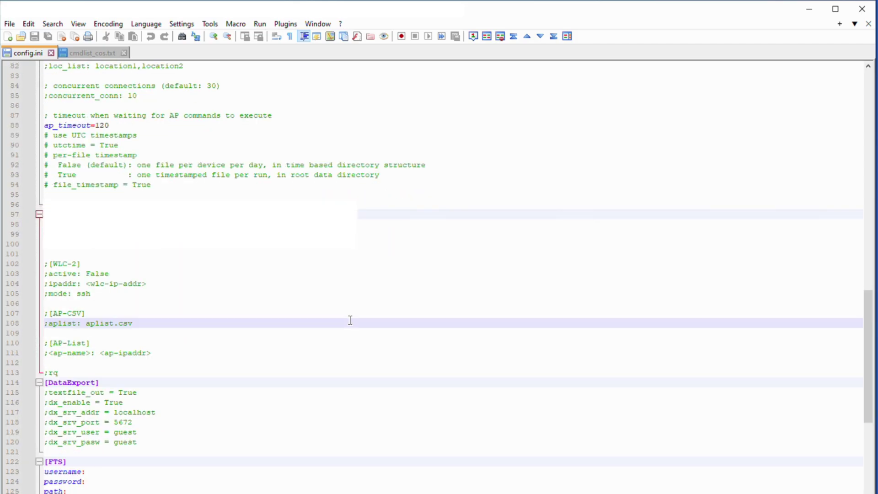
click(48, 314)
key(BackSpace)
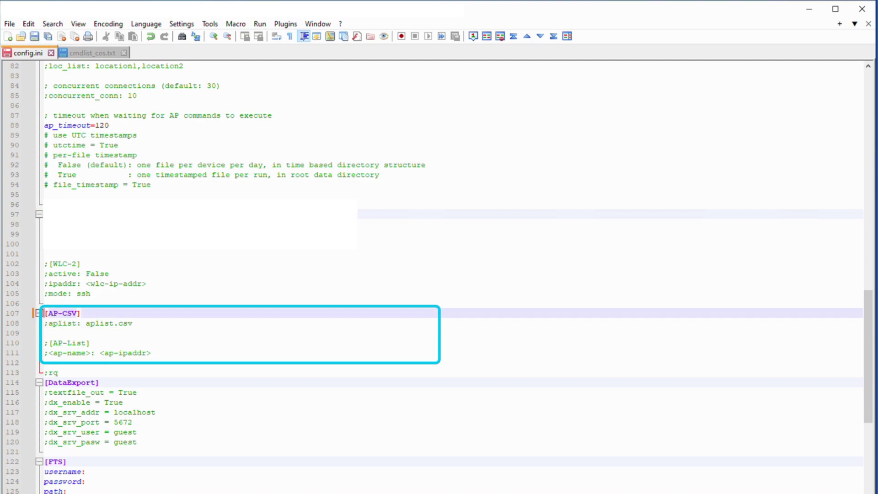
click(48, 323)
key(BackSpace)
key(ctrl+s)
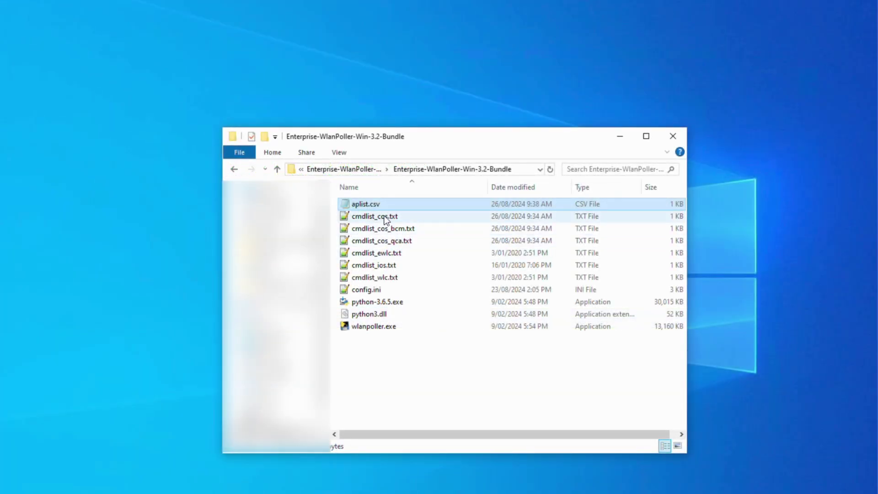
Step: Open aplist.csv and list the controller's APs with 'show ap sum'
double_click(381, 203)
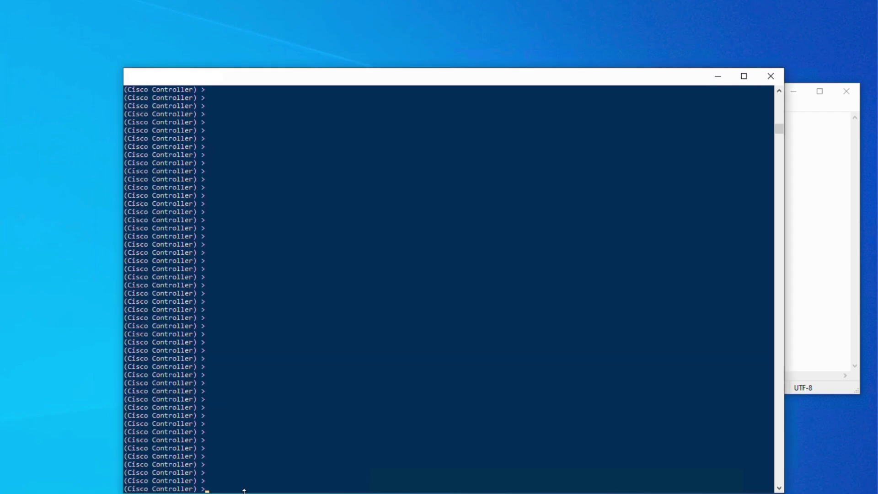
text(show ap sum)
key(Return)
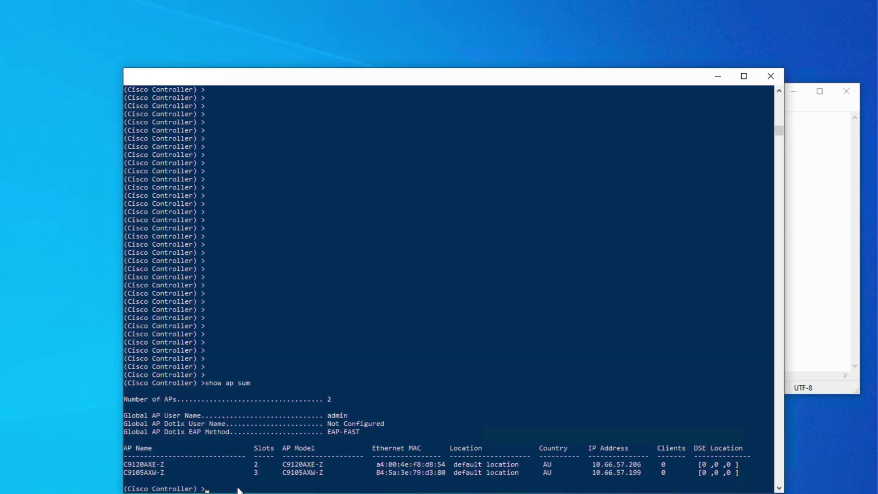
key(alt+Tab)
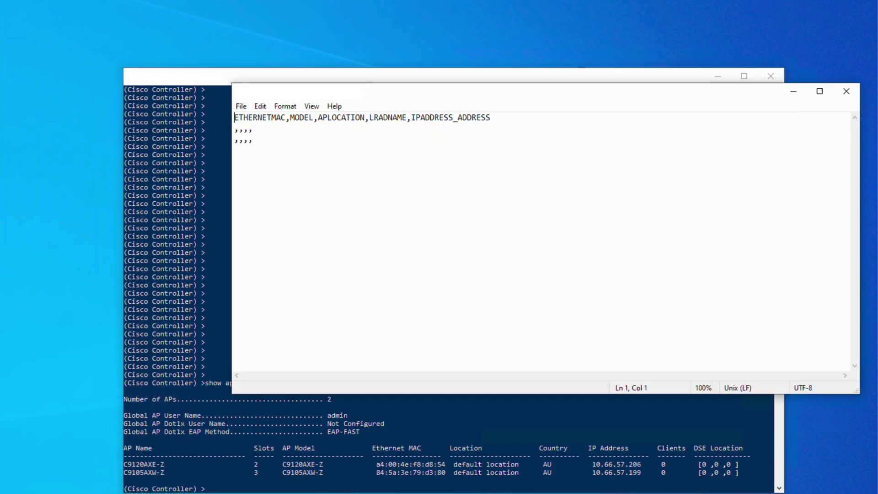
Step: Enter 10.66.57.206 and 10.66.57.199 on the two AP rows of aplist.csv and close it
click(315, 131)
text(10.66.57.206)
click(252, 140)
text(10.66.57.199)
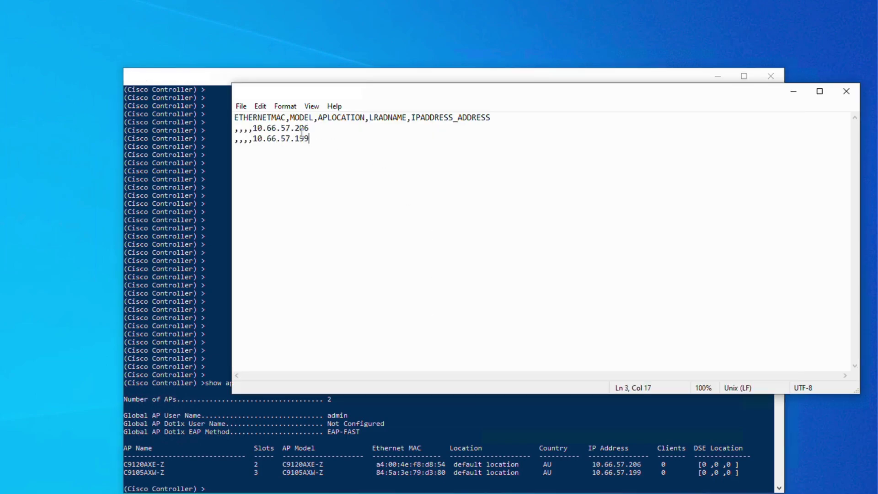
click(847, 91)
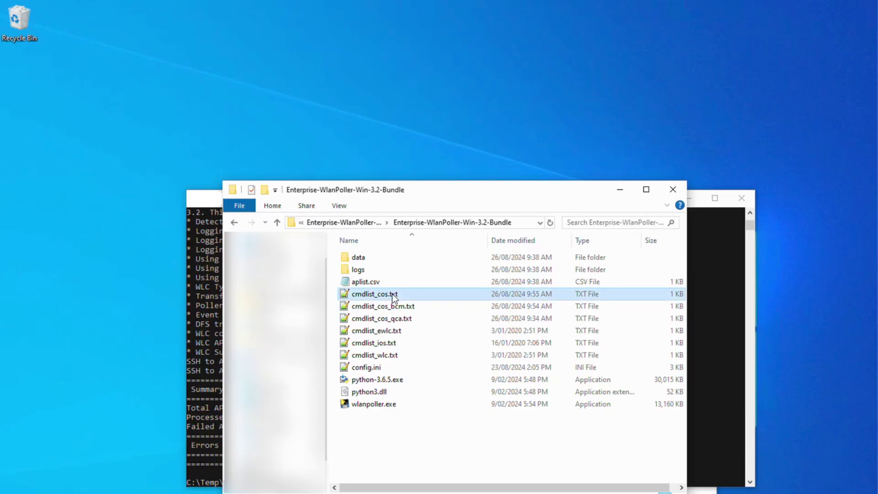
Step: Add 'archive download-sw /no-reload tftp://10.66.56.135/aplg8' as line 2 of cmdlist_cos.txt and save
double_click(392, 293)
key(Return)
text(archive)
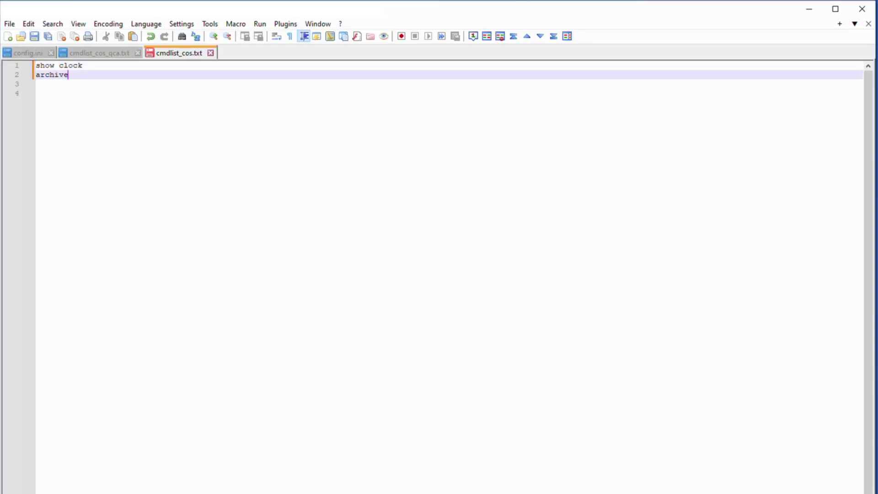
text( download-sw /no-reload tftp://10)
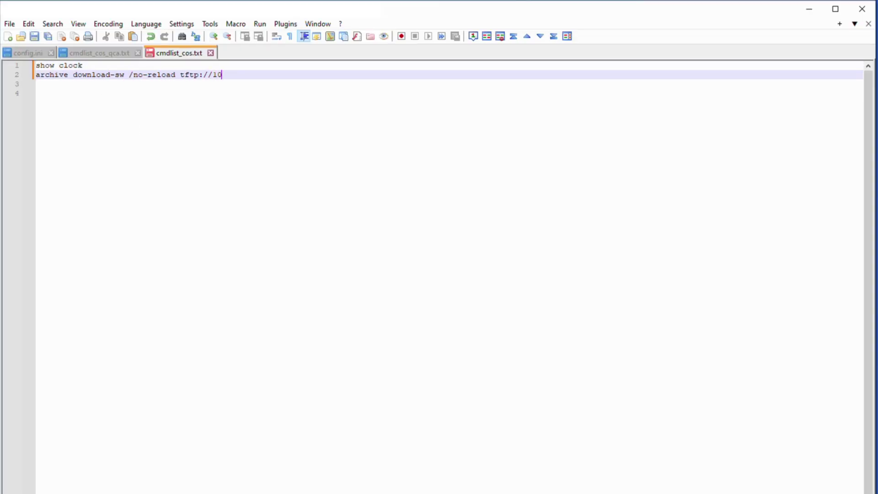
text(.66.56.135/aplg8)
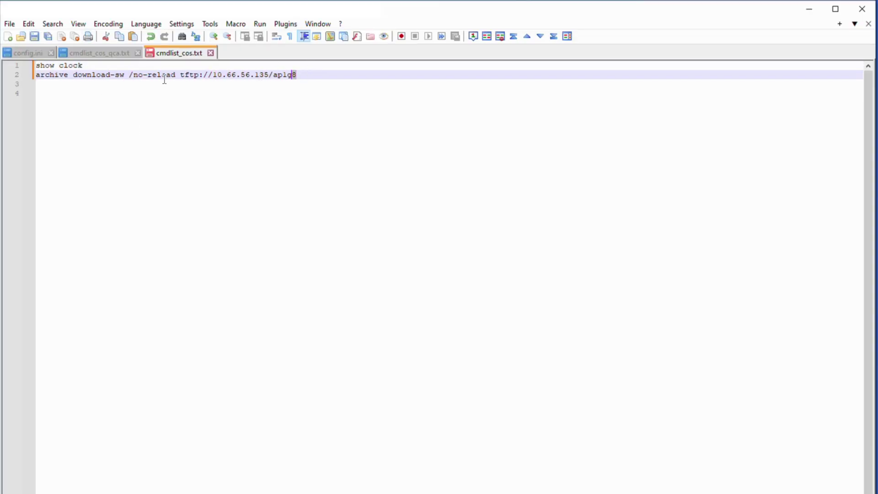
key(shift+Home)
key(ctrl+c)
key(ctrl+s)
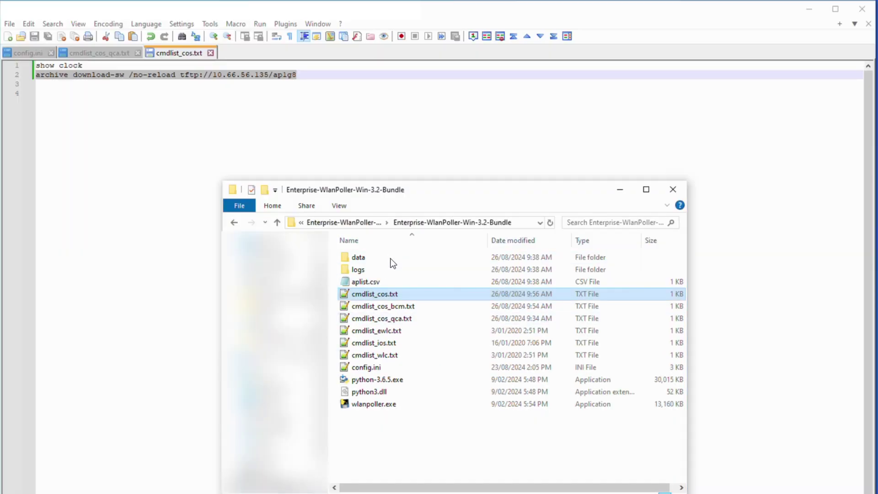
Step: Paste the same archive download-sw line as line 2 of cmdlist_cos_bcm.txt and save
click(385, 304)
double_click(385, 303)
key(End)
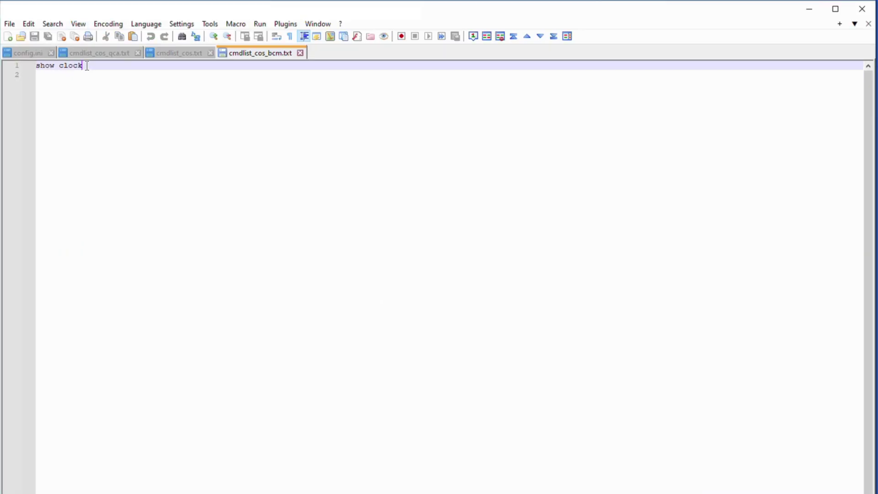
key(Return)
key(ctrl+v)
key(ctrl+s)
Step: Close Notepad++ and run wlanpoller.exe from the Command Prompt
click(862, 10)
click(208, 379)
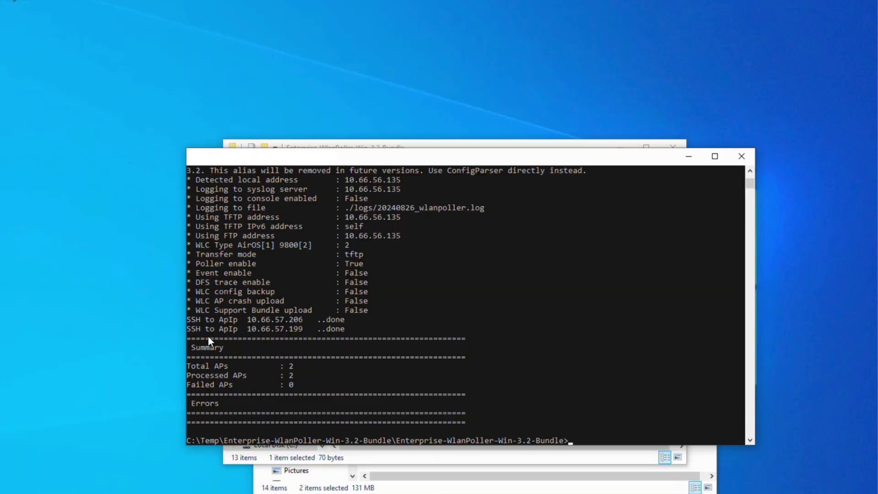
key(Return)
key(Return)
text(wlanpoller.exe)
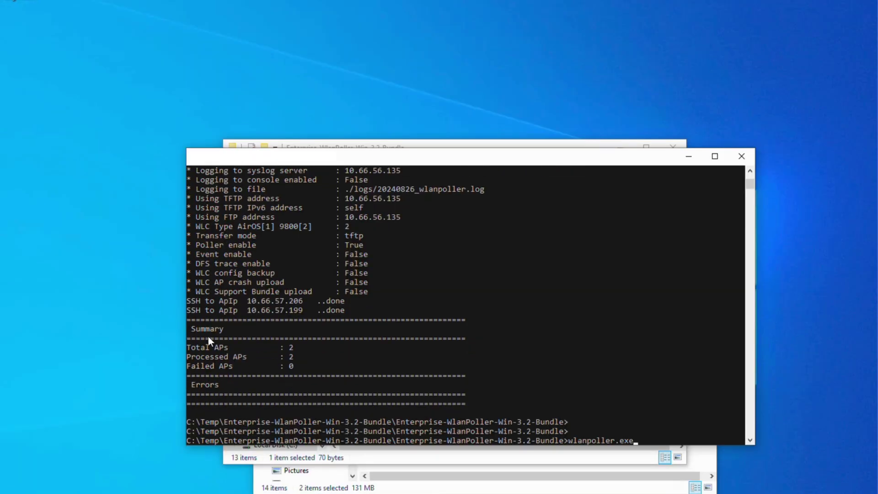
key(Return)
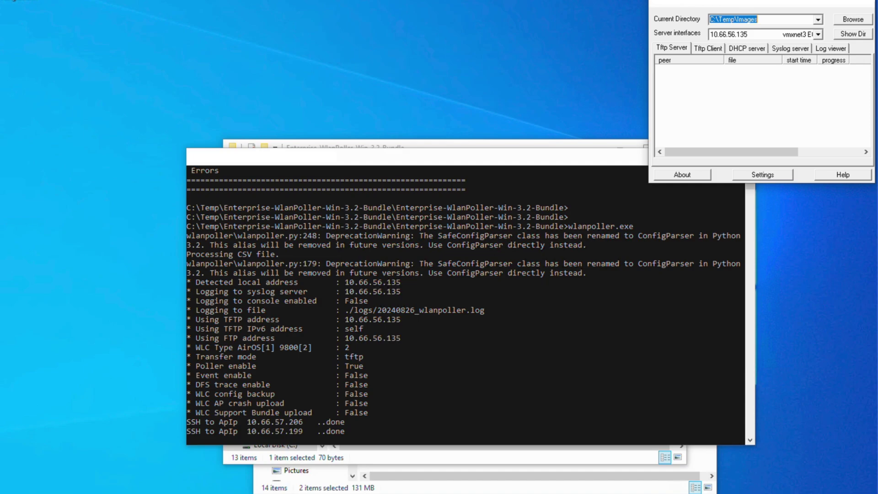
Step: Open the day's poller log under data > 2024 > 08 > 26 and review the download progress
click(445, 143)
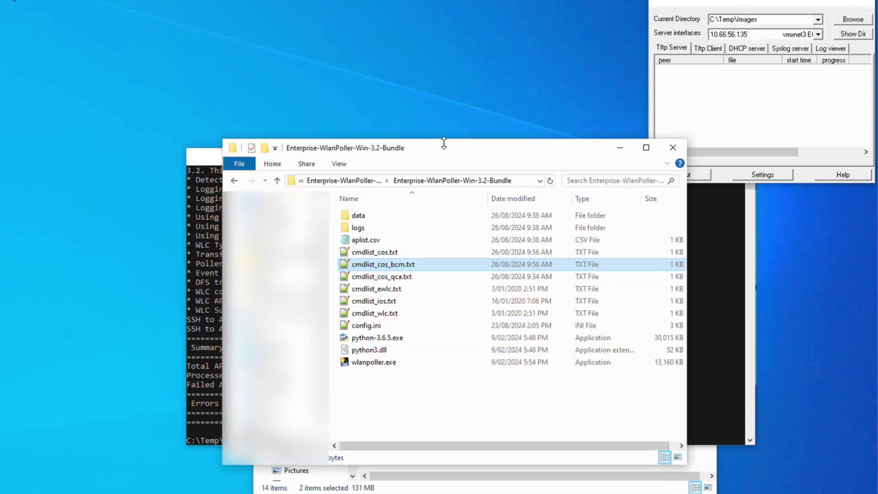
double_click(372, 215)
double_click(372, 215)
double_click(372, 215)
double_click(372, 215)
double_click(374, 213)
scroll(374, 214, down, 20)
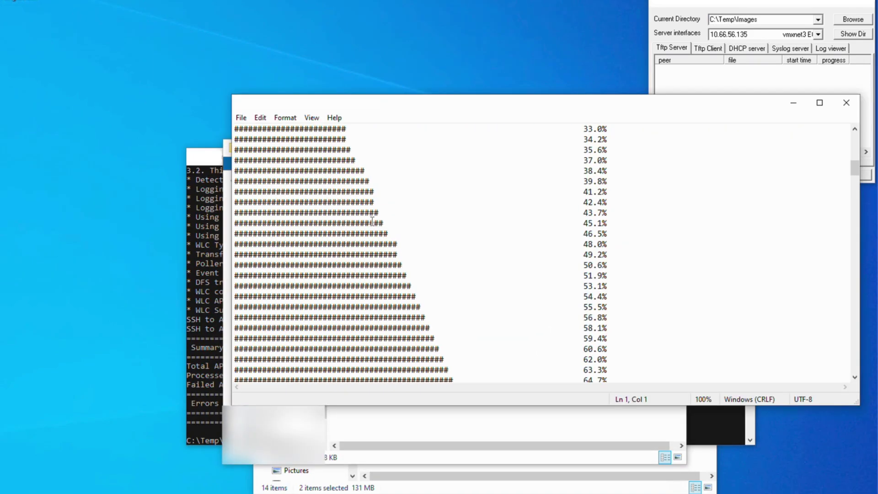
scroll(361, 257, down, 10)
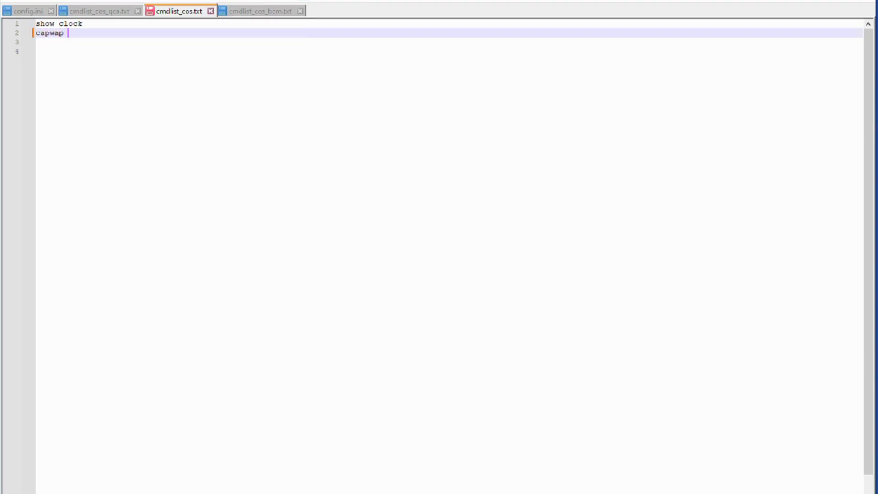
Step: Put 'capwap ap primary-base WLC2 10.66.57.198' on line 2 of cmdlist_cos.txt, save and copy it
text(-base WLC2 10.66.57.198)
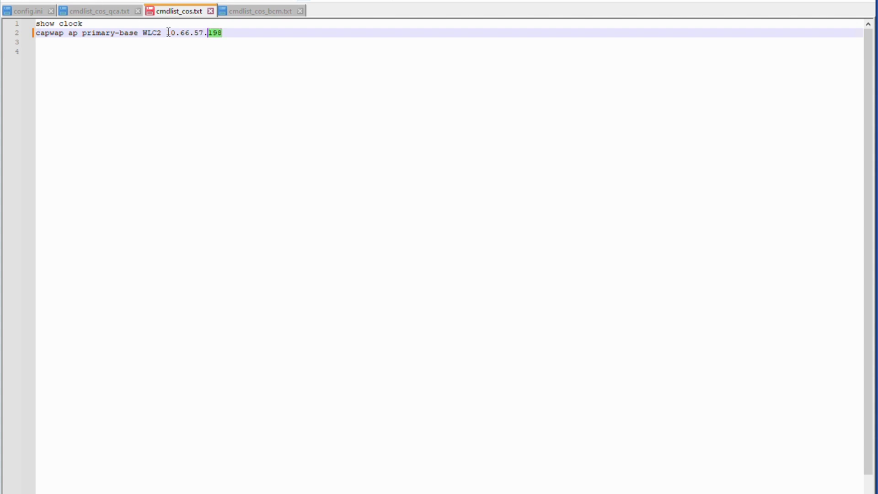
key(shift+Home)
key(ctrl+s)
key(ctrl+c)
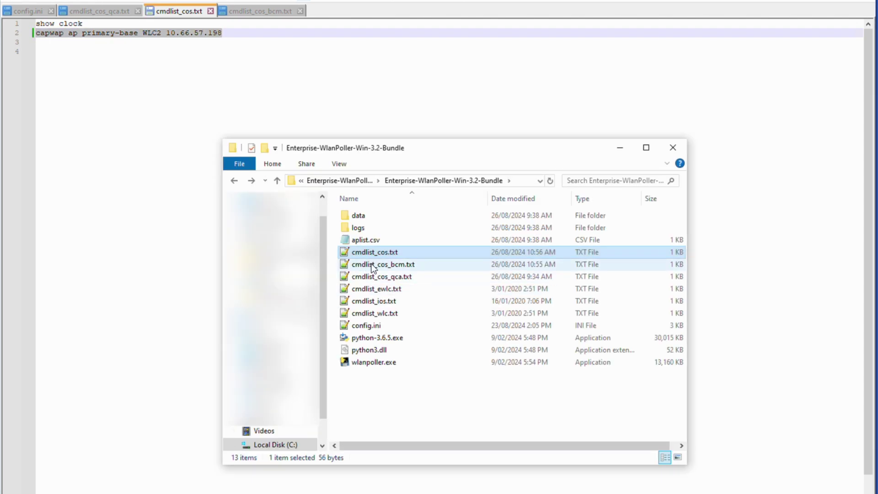
Step: Open cmdlist_cos_bcm.txt and select its line 2 for replacement
click(261, 11)
click(303, 33)
key(shift+Home)
Step: Replace line 2 of cmdlist_cos_bcm.txt with the capwap line, save, and rerun wlanpoller.exe
key(ctrl+v)
key(ctrl+s)
key(alt+Tab)
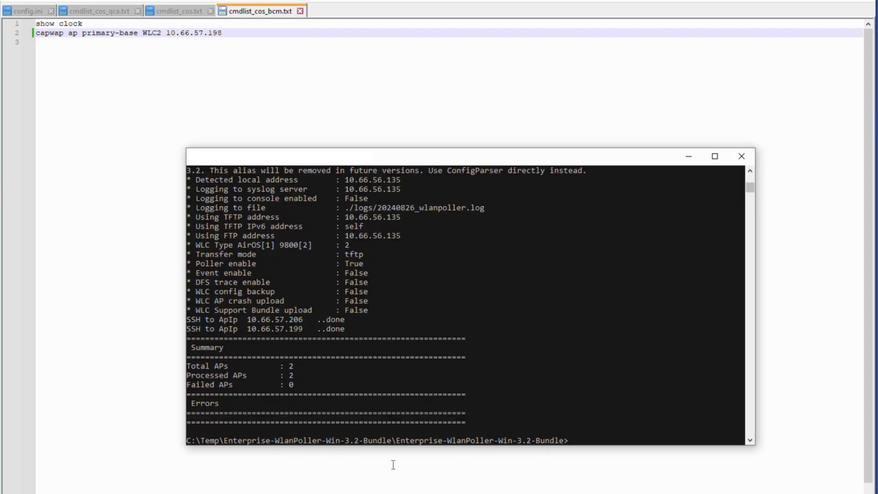
key(Up)
key(Return)
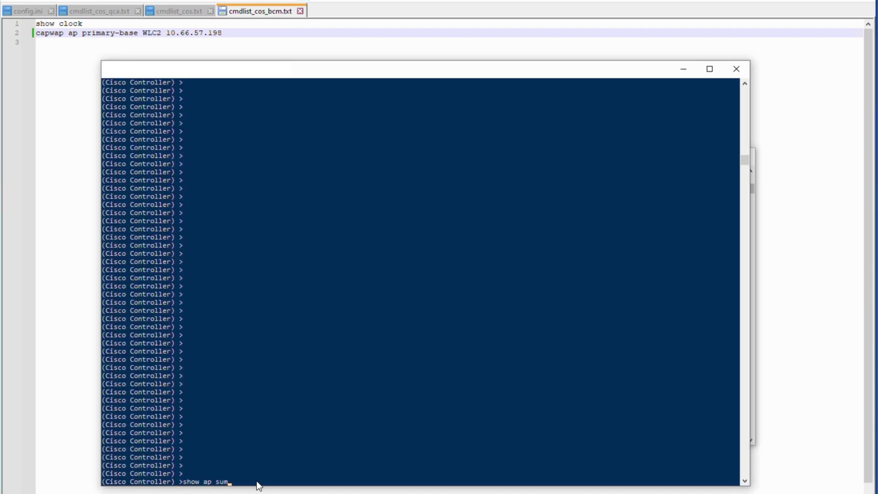
Step: Run 'show ap sum' on the old controller and WLC2 to confirm both APs registered on WLC2
key(Up)
key(Return)
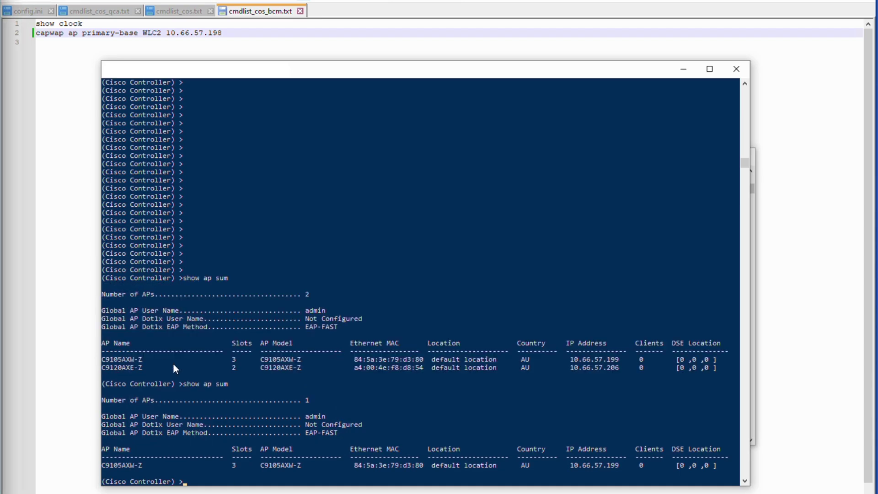
key(Up)
key(Return)
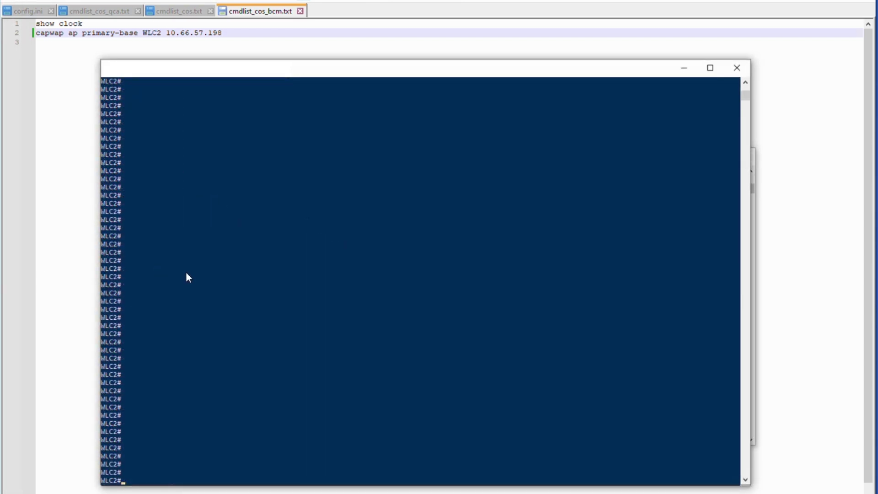
text(show ap sum)
key(Return)
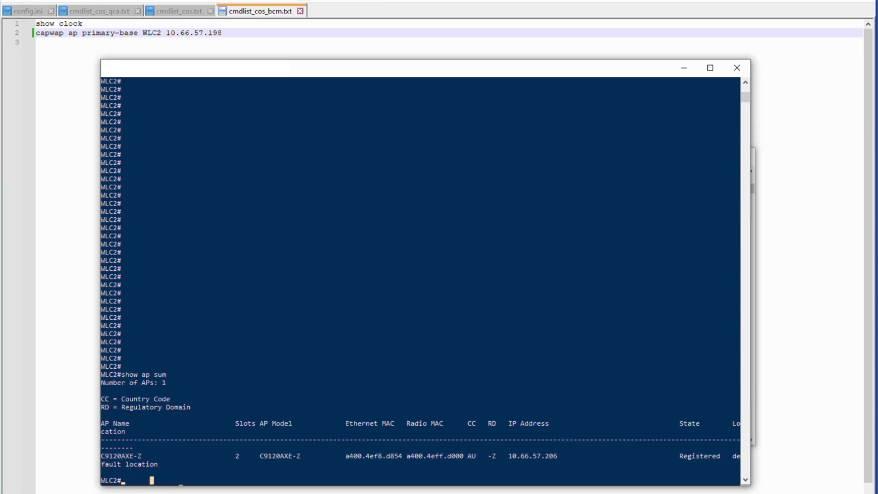
key(Up)
key(Return)
Step: List both APs' image versions on WLC2 with 'show ap image'
text(show a)
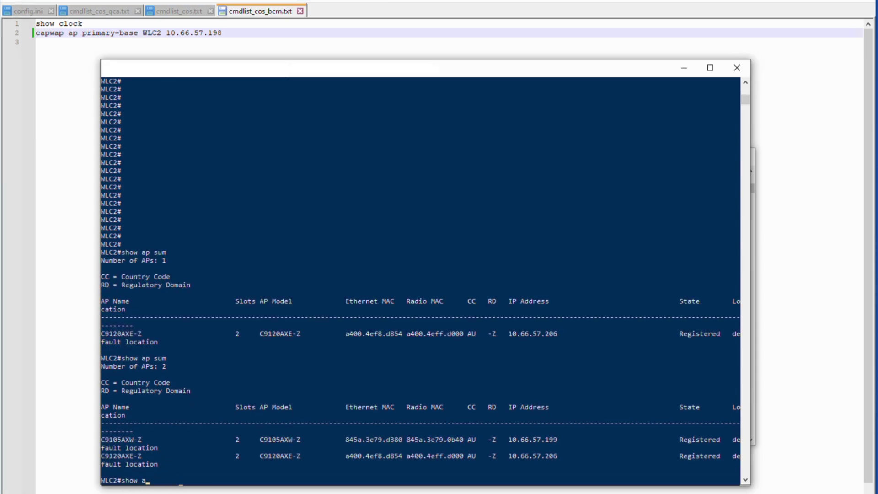
text(p ima)
key(Tab)
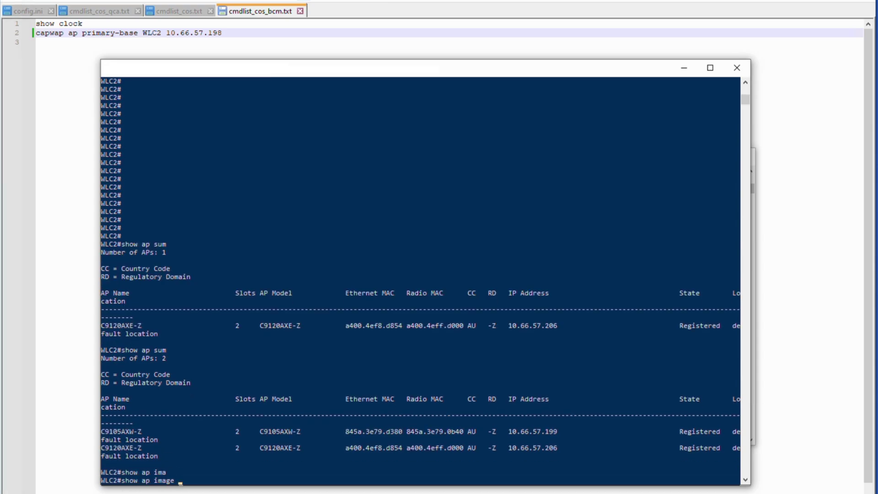
key(Return)
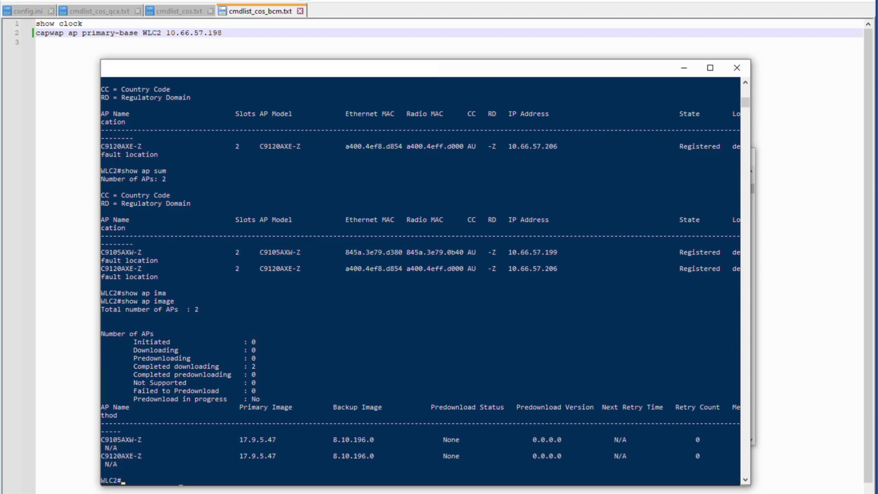